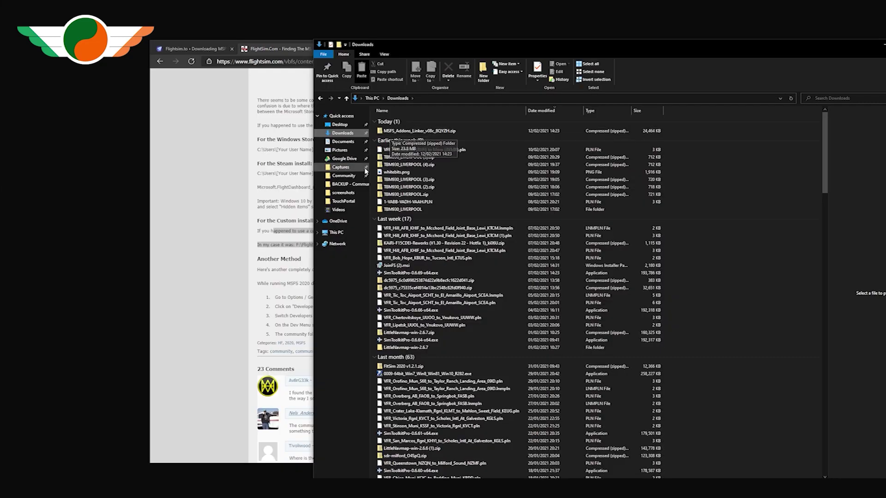
Step: Look through the Documents, linker, Community and True_Community folders in File Explorer
click(342, 142)
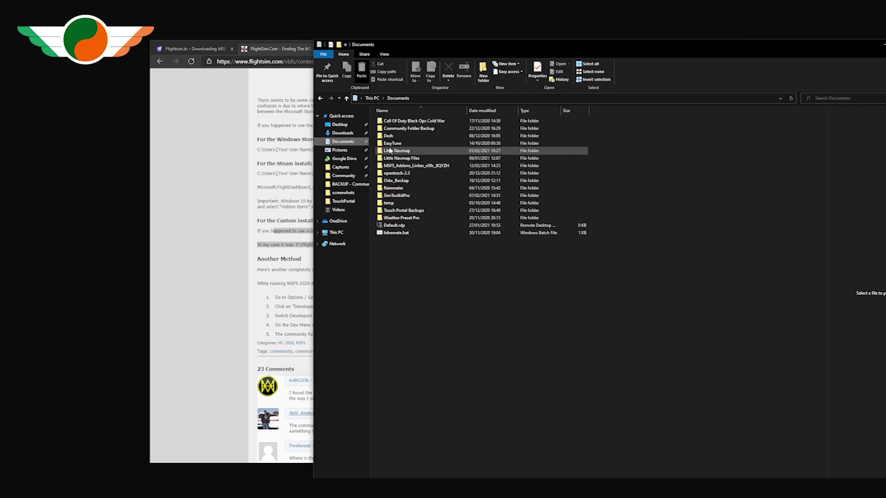
double_click(405, 167)
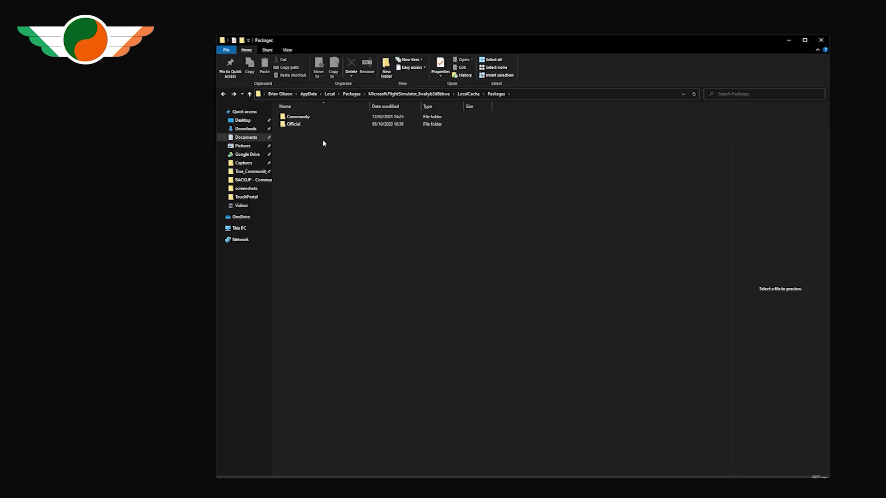
double_click(304, 118)
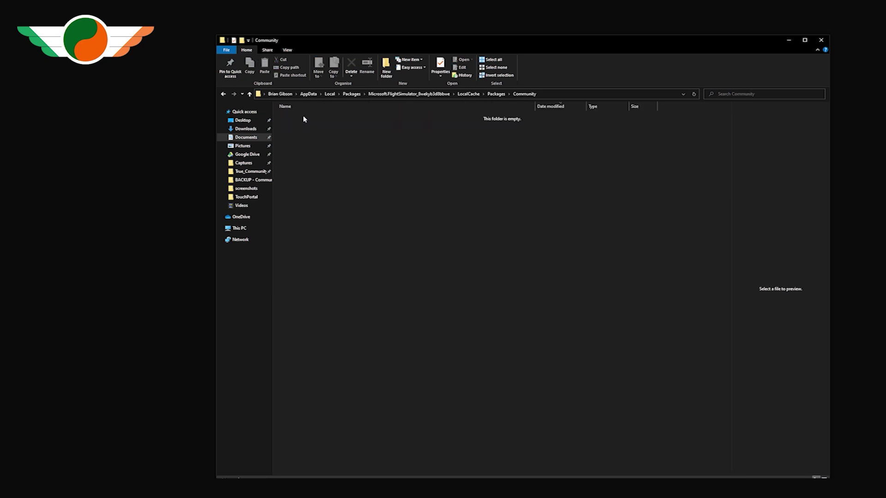
click(410, 94)
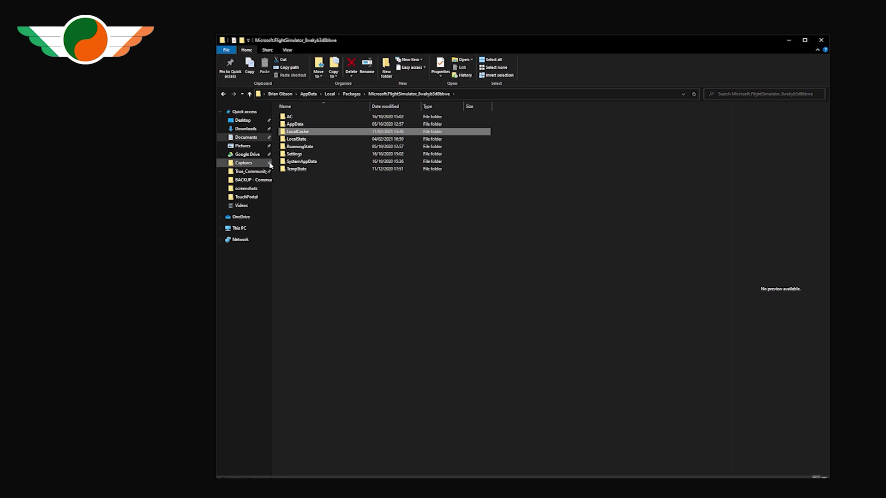
click(245, 171)
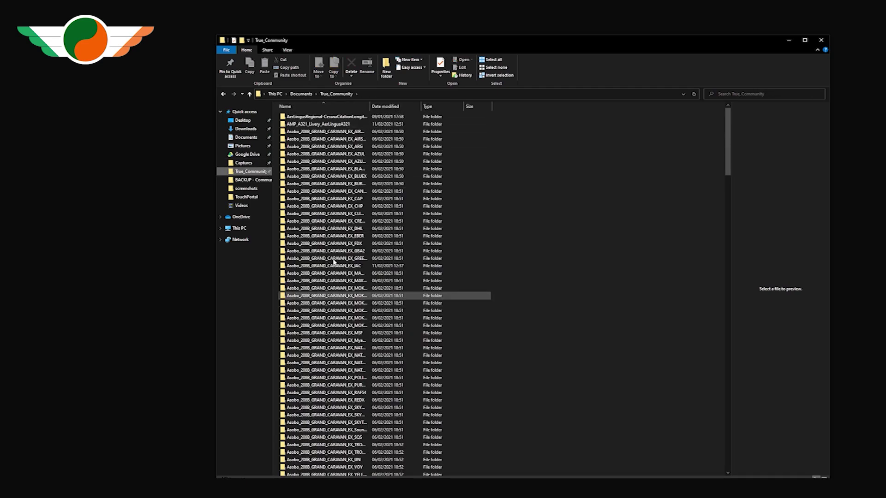
click(302, 94)
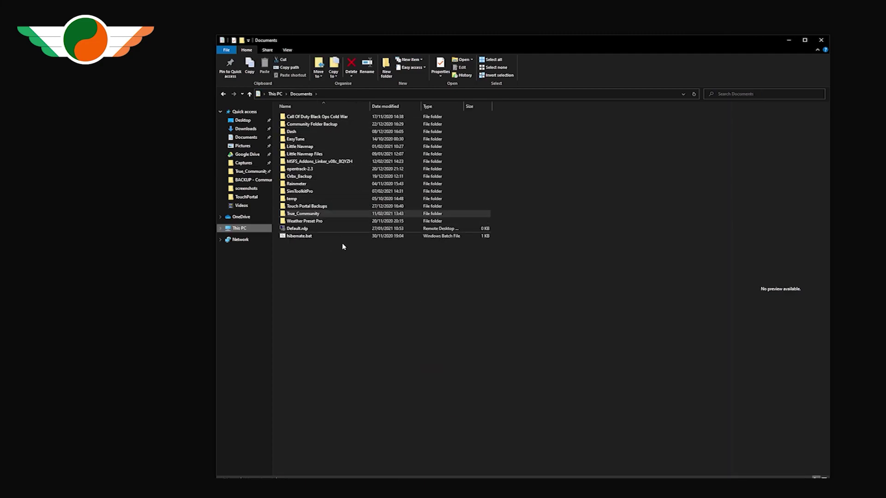
double_click(305, 213)
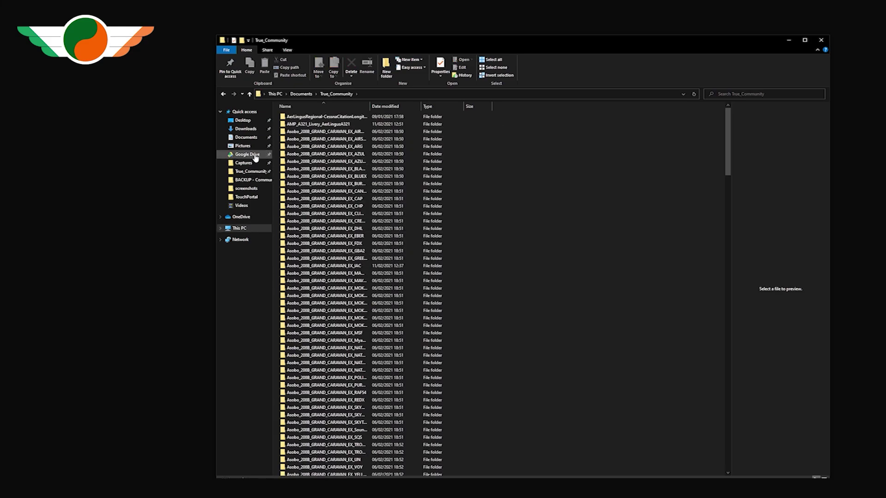
Step: Return to the LocalCache\Packages folder and pin Community to Quick access
click(224, 94)
click(224, 94)
click(224, 94)
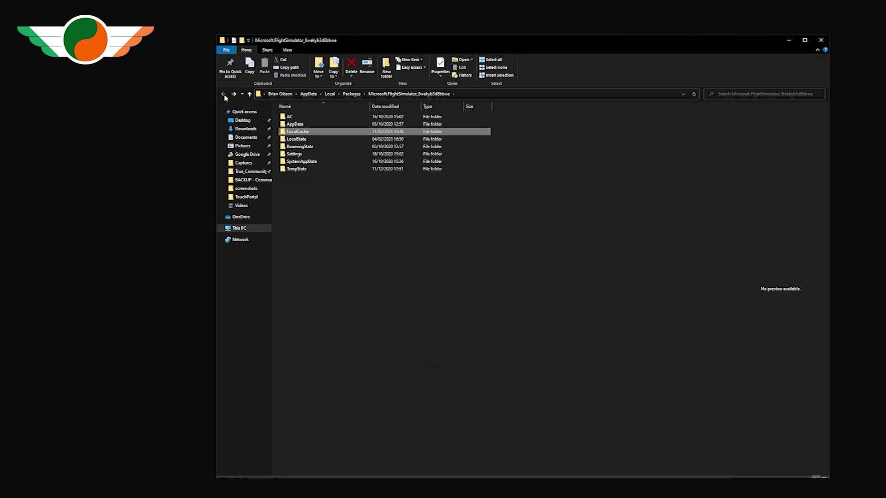
click(224, 95)
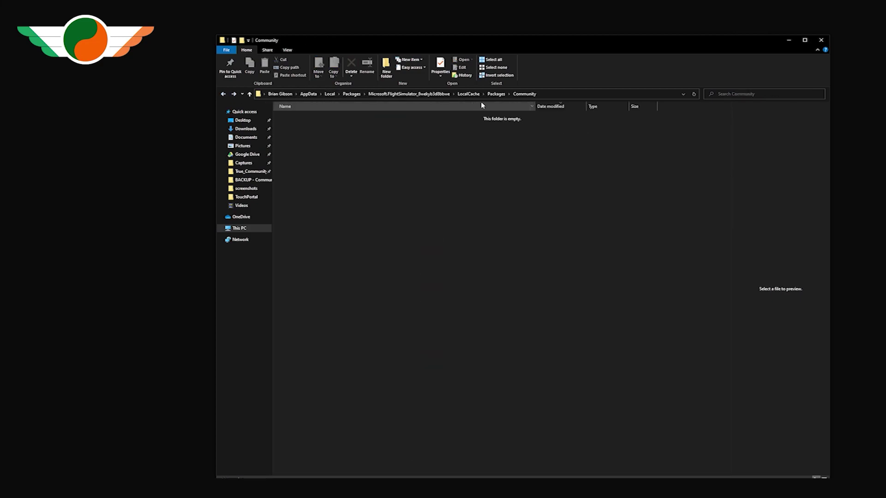
click(495, 95)
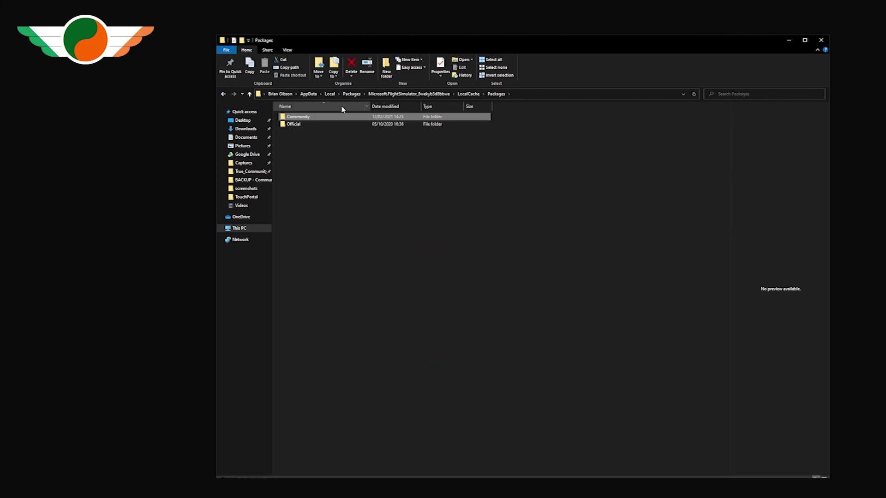
drag(297, 119, 249, 177)
Step: Refresh True_Community so it lists the Addons, Liveries, Presets and Scenery folders
click(250, 180)
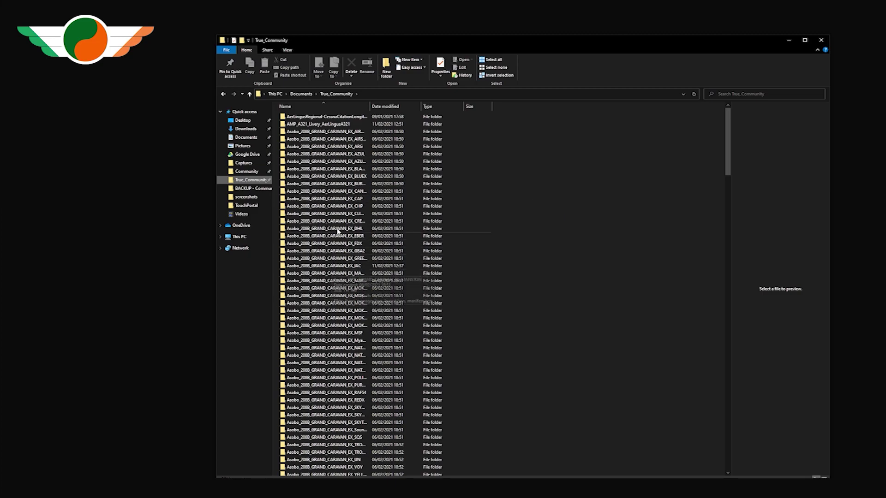
right_click(550, 195)
click(613, 281)
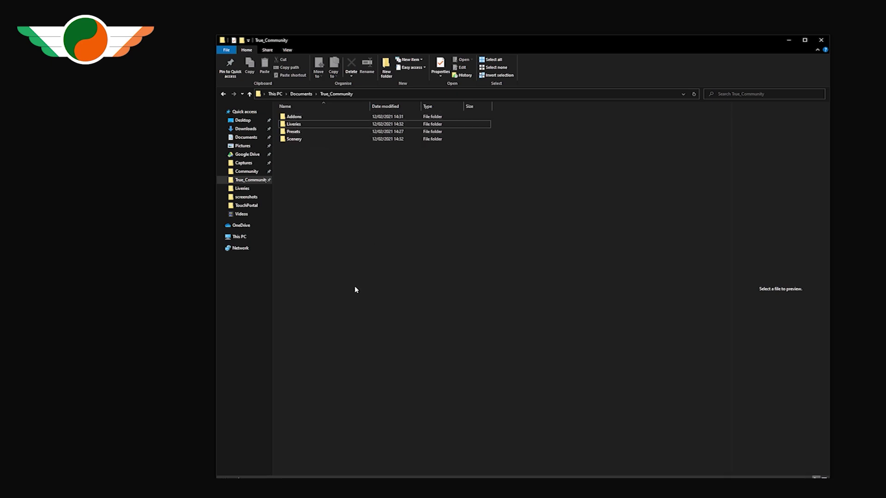
Step: Copy the pinned Community folder's path from Explorer into the linker's MSFS Community folder setting
key(BackSpace)
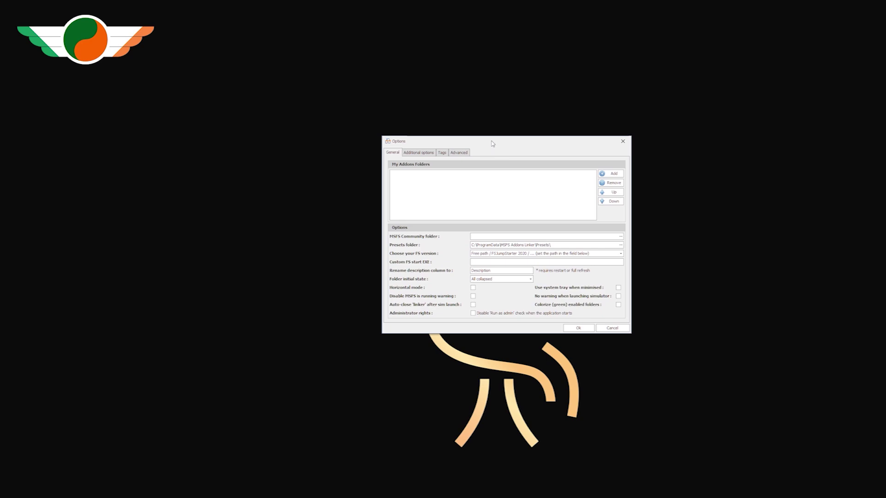
drag(493, 144, 263, 122)
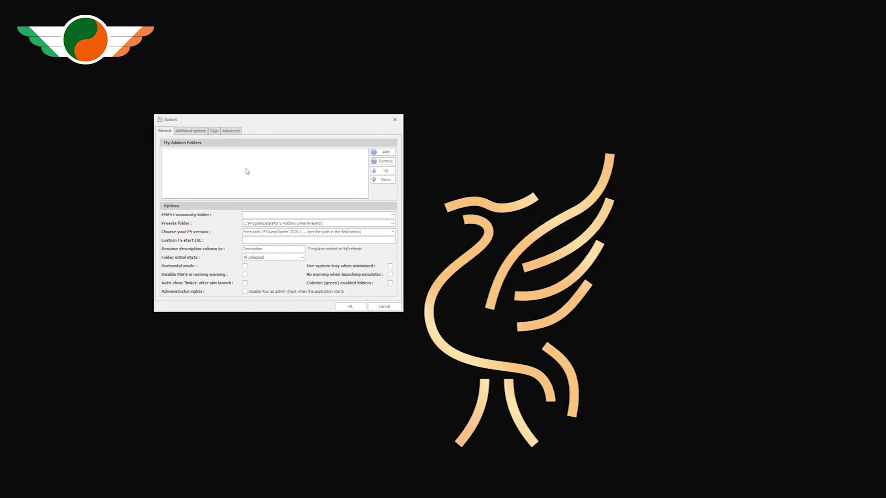
click(249, 215)
click(393, 215)
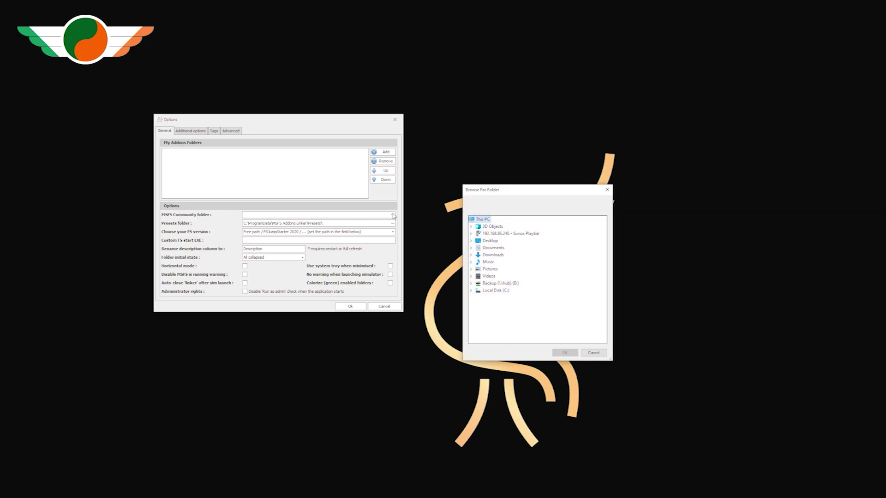
click(599, 358)
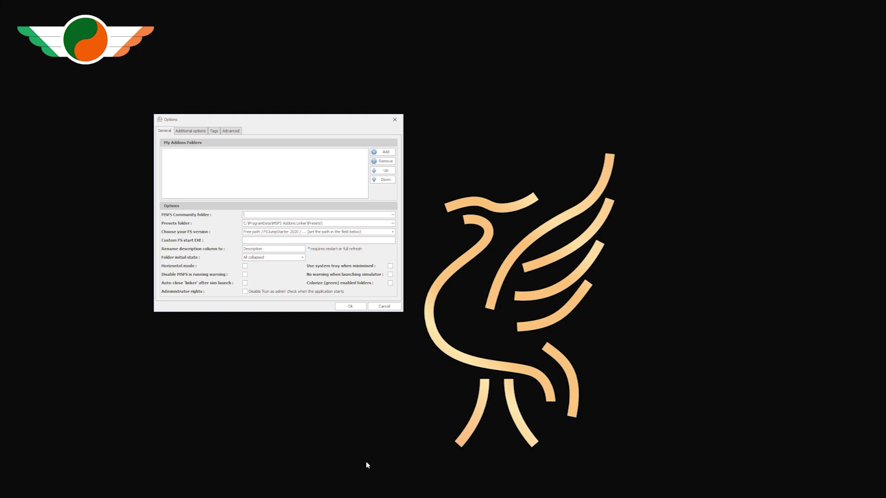
key(alt+Tab)
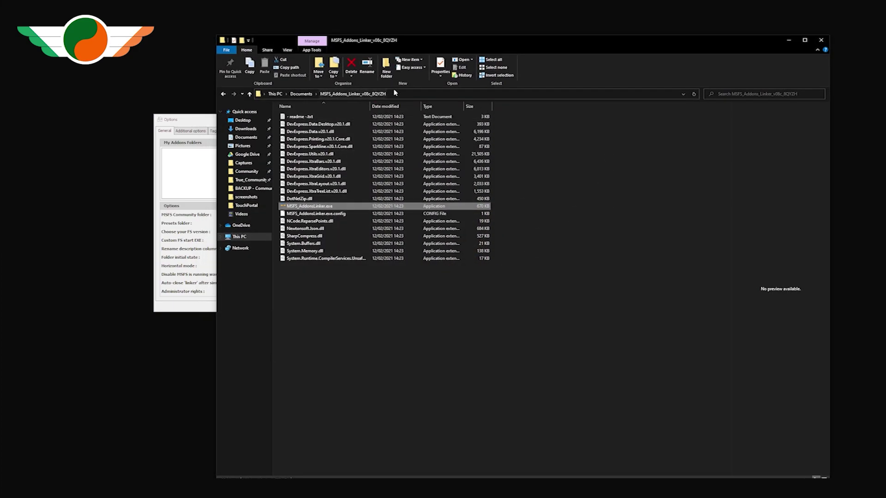
click(251, 173)
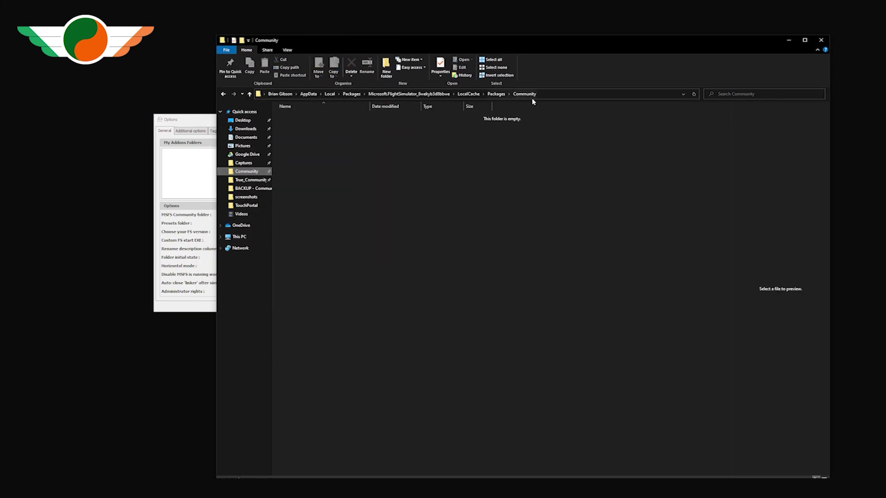
click(545, 95)
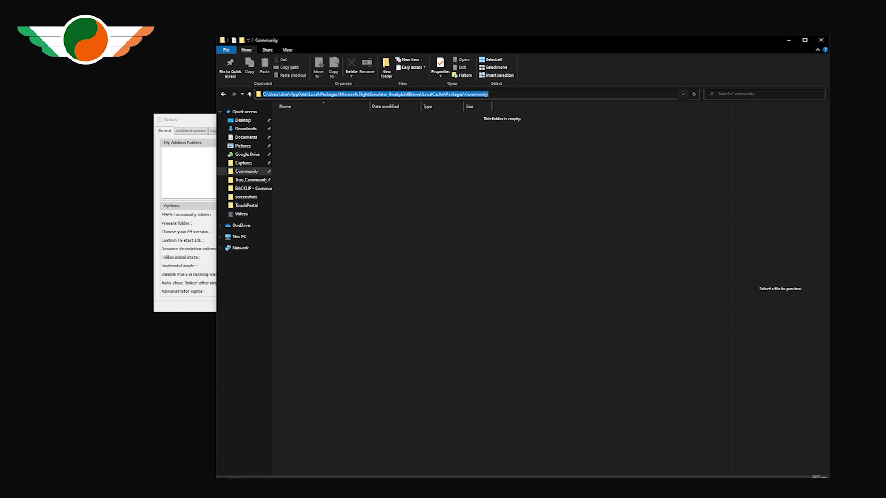
click(196, 149)
key(ctrl+v)
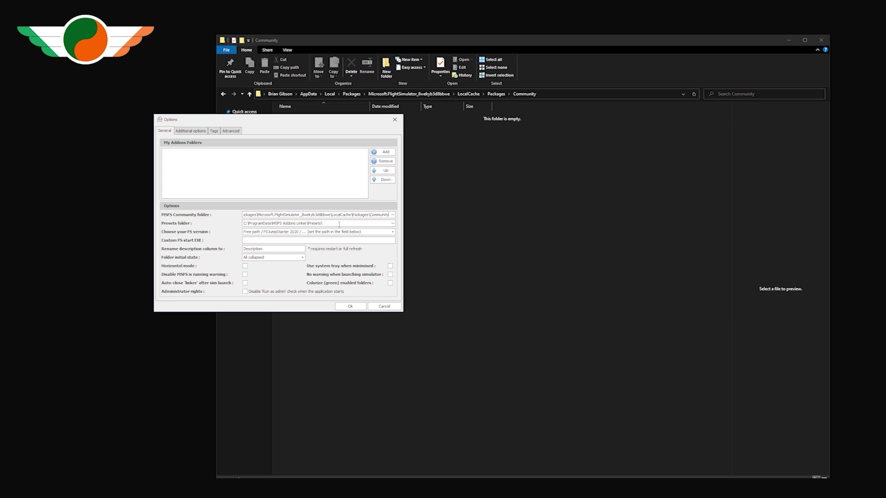
Step: Set the presets folder to a new Presets folder inside True_Community
click(392, 223)
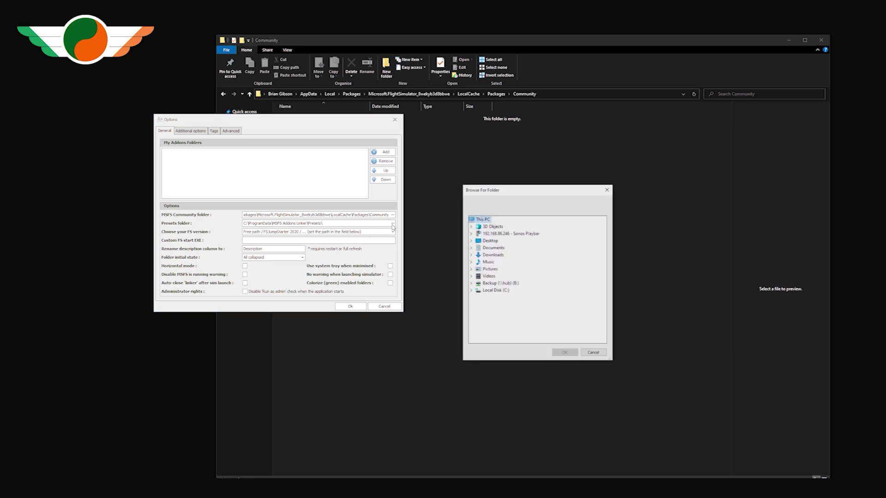
click(471, 249)
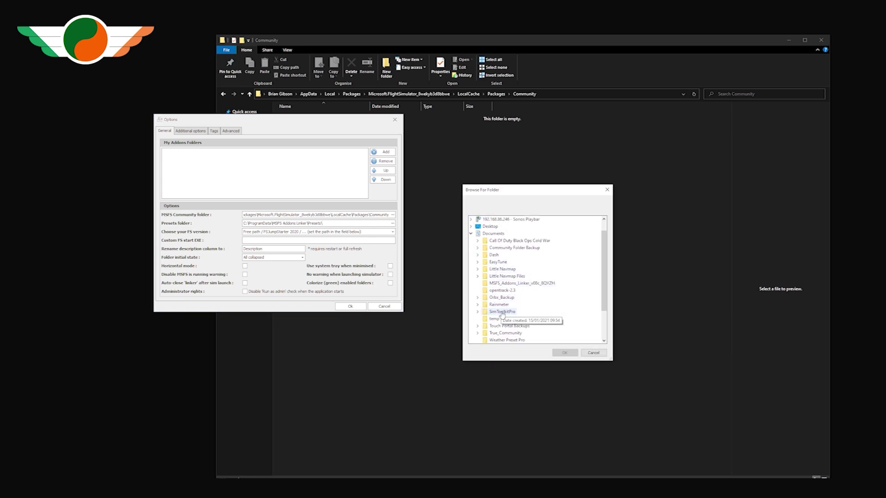
scroll(505, 314, down, 1)
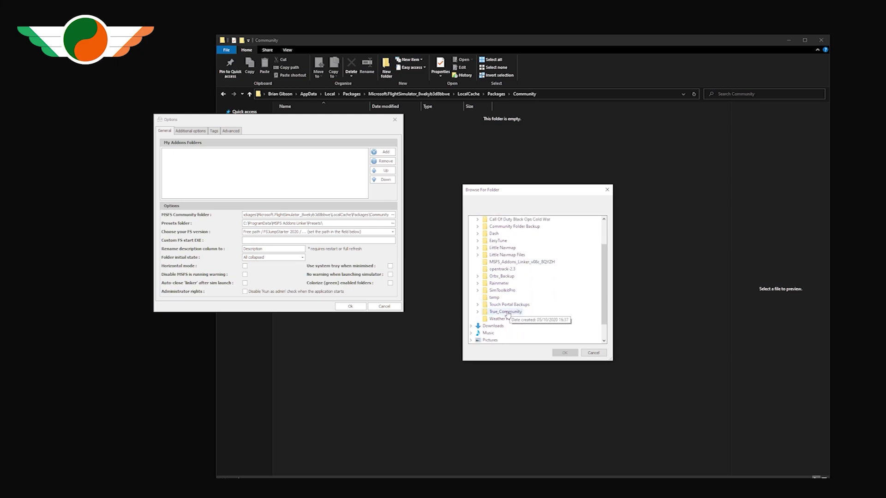
click(506, 314)
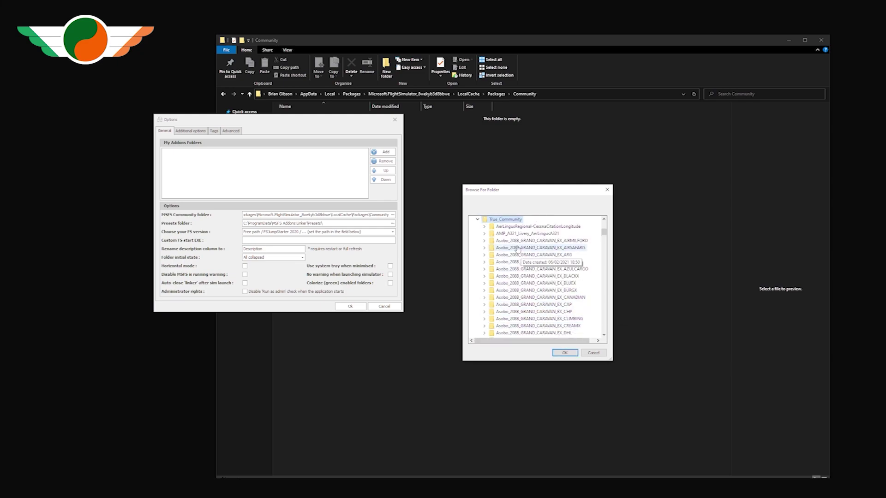
right_click(504, 219)
mouse_move(553, 382)
click(619, 384)
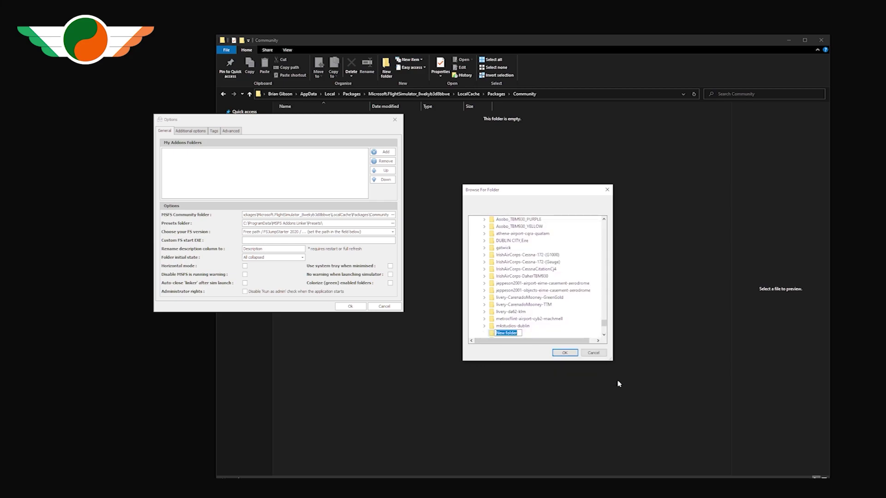
text(Presets)
key(Return)
key(Return)
Step: Set the FS version to MS Store / DVD (fast launch)
click(390, 232)
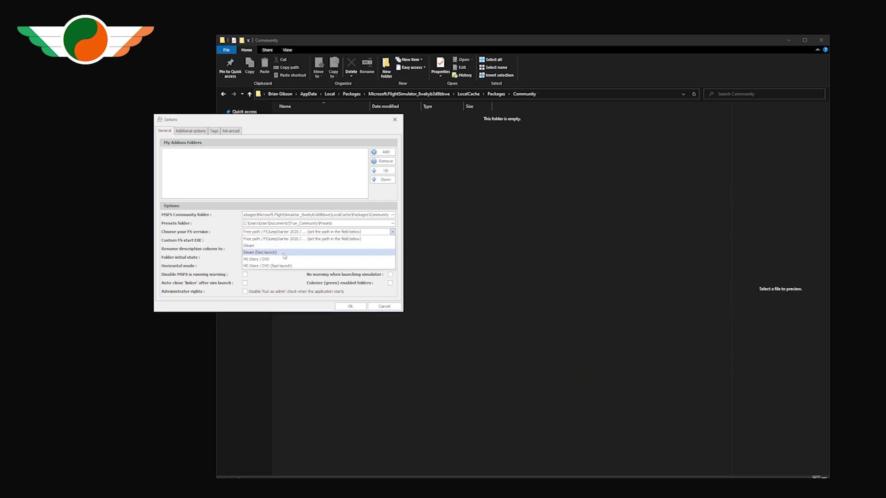
click(205, 234)
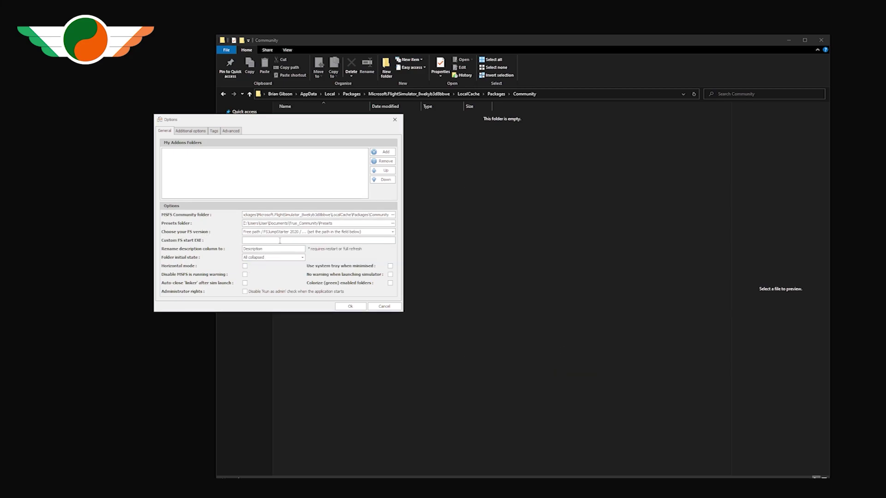
click(389, 232)
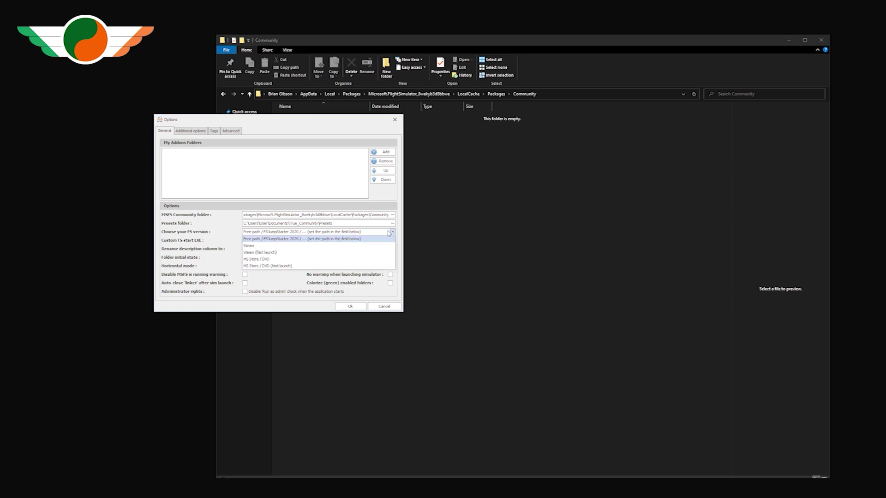
click(272, 266)
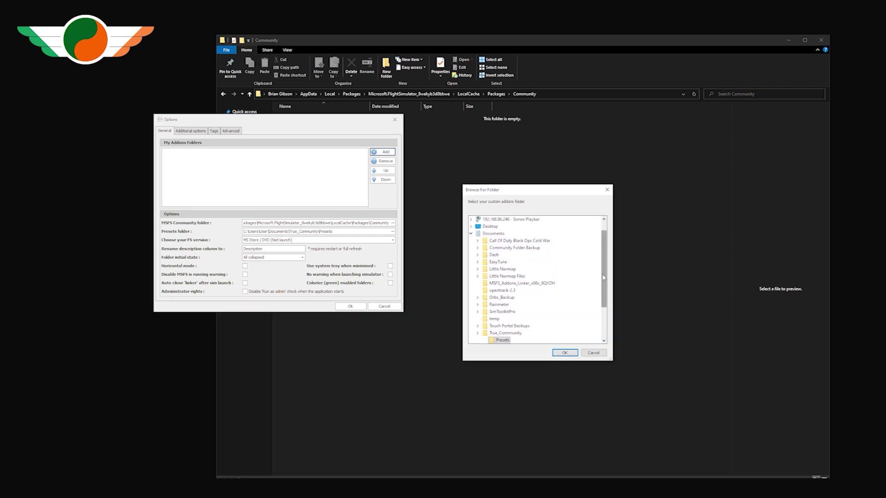
Step: Add True_Community under My Addons Folders and save the options
scroll(603, 277, down, 1)
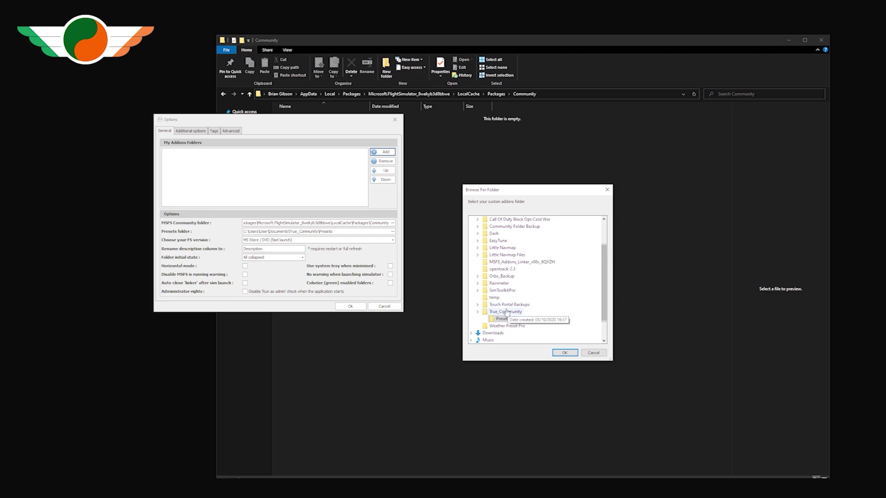
click(506, 312)
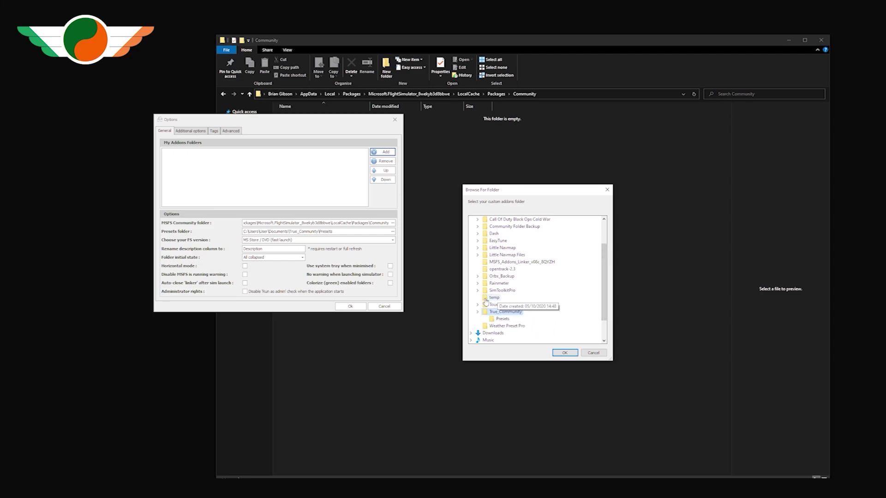
click(566, 353)
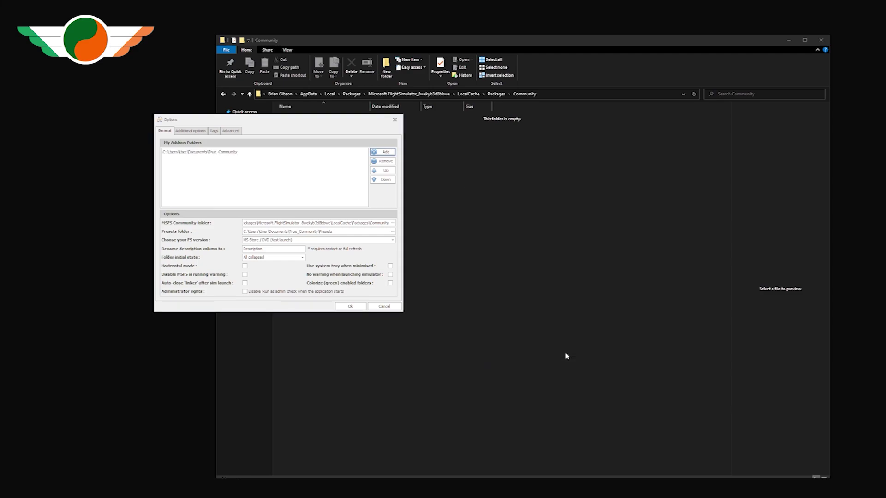
click(227, 160)
click(350, 306)
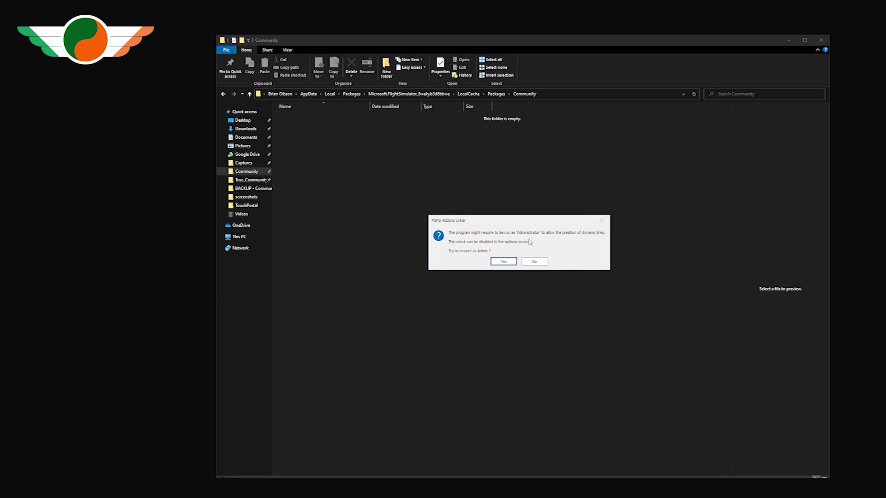
Step: Restart the linker as administrator and bring its True_Community addons tree forward
click(502, 262)
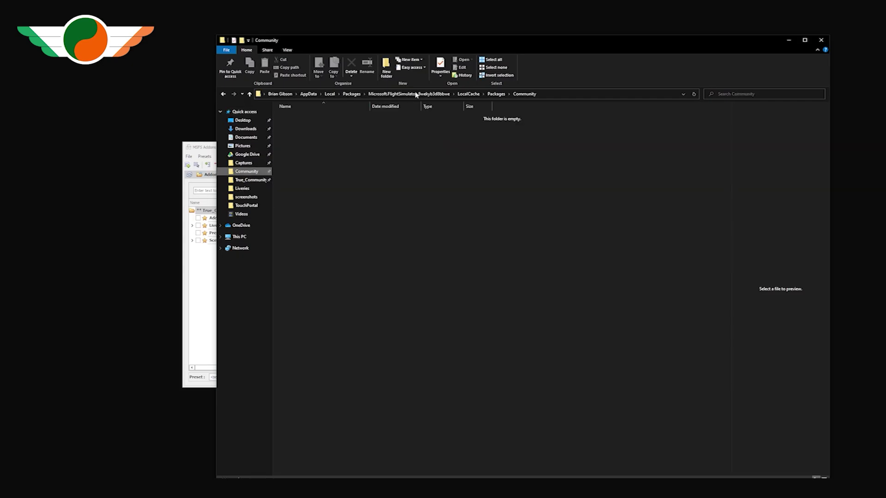
click(206, 277)
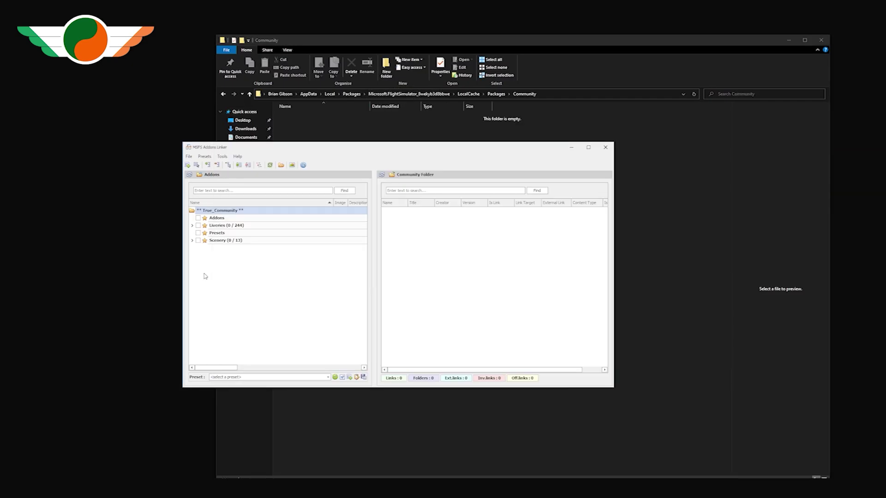
right_click(211, 212)
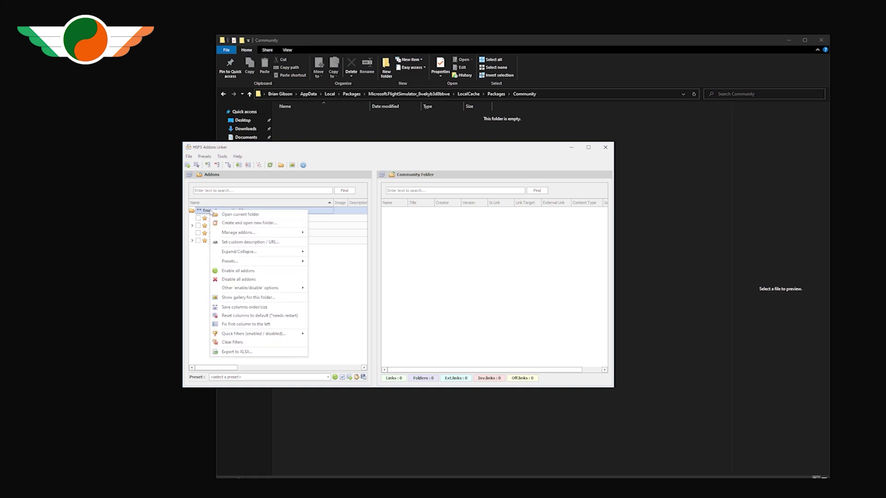
Step: Enable all True_Community addons and verify the 257 links in the Community folder
click(245, 274)
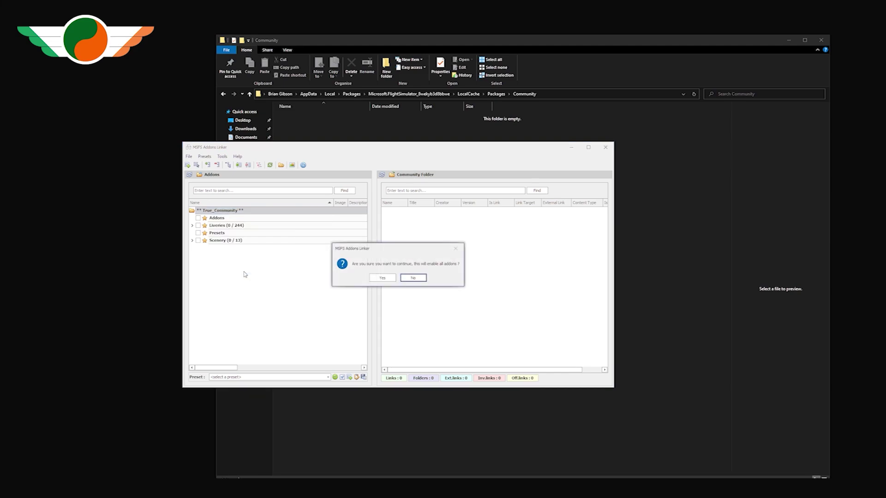
click(381, 278)
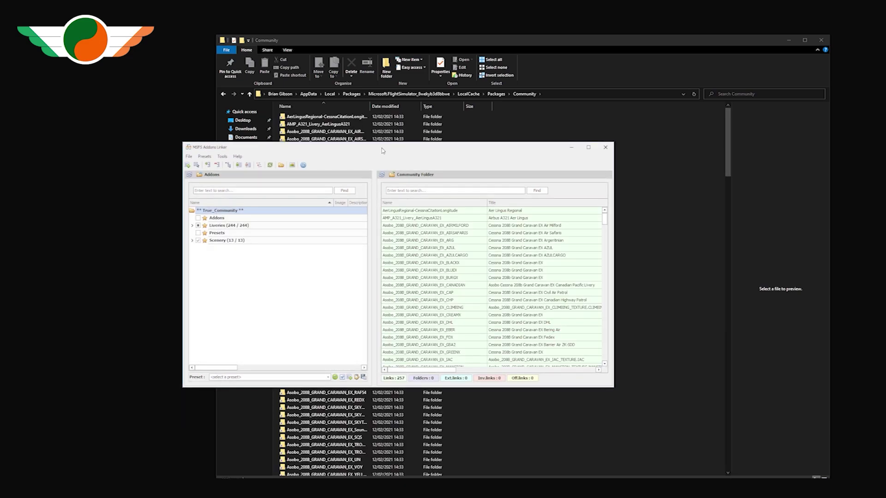
click(345, 45)
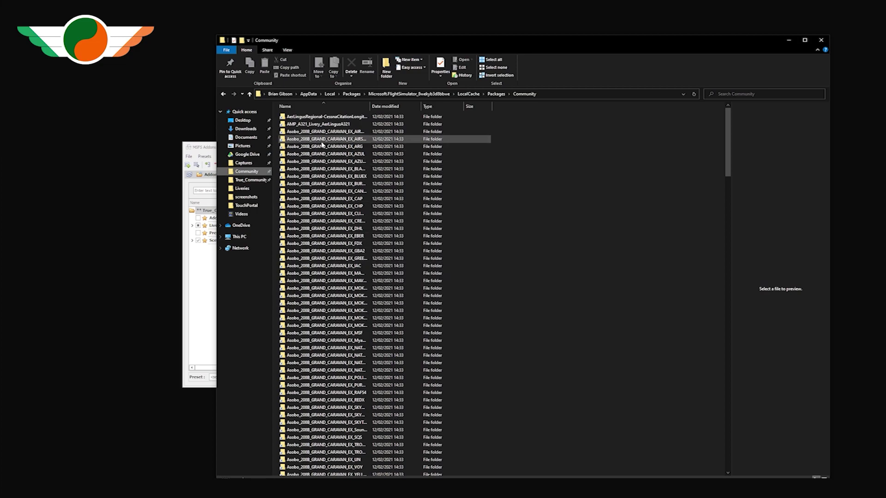
click(211, 270)
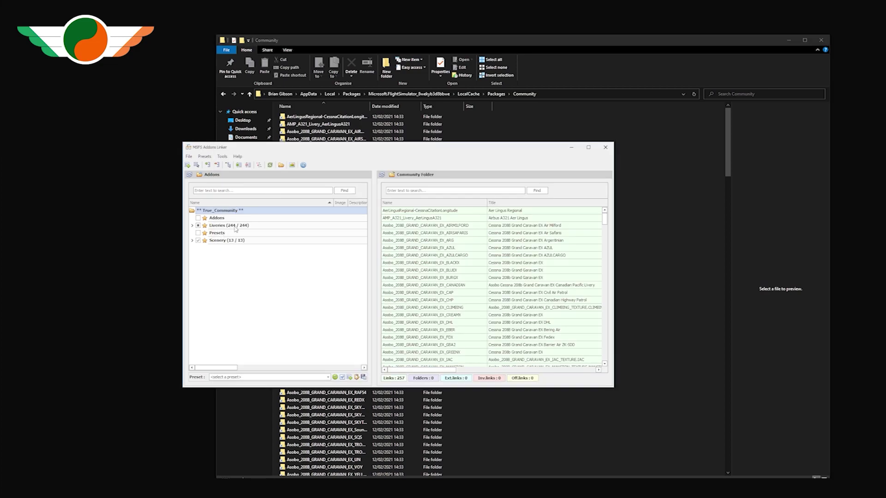
scroll(436, 307, down, 2)
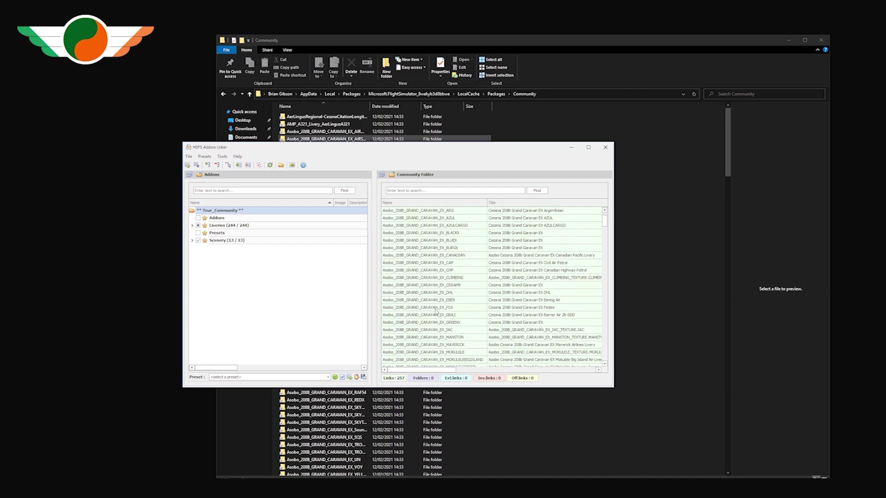
scroll(435, 312, down, 10)
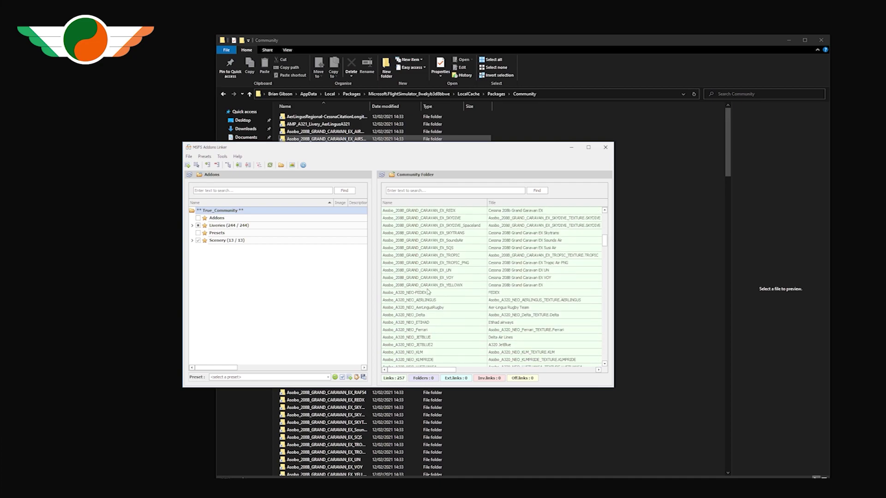
click(527, 48)
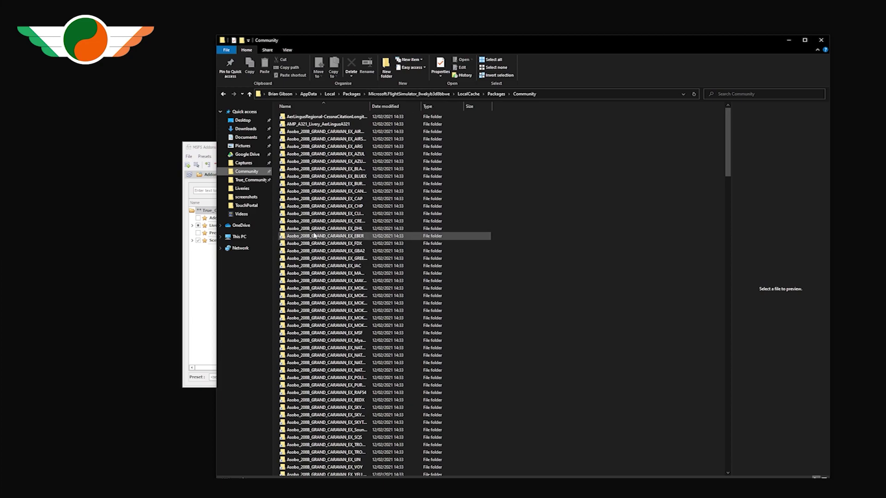
click(206, 152)
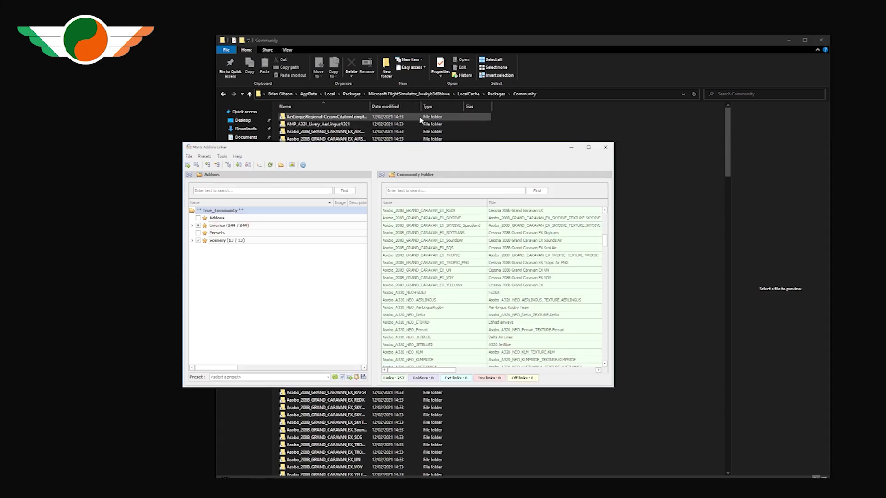
right_click(222, 212)
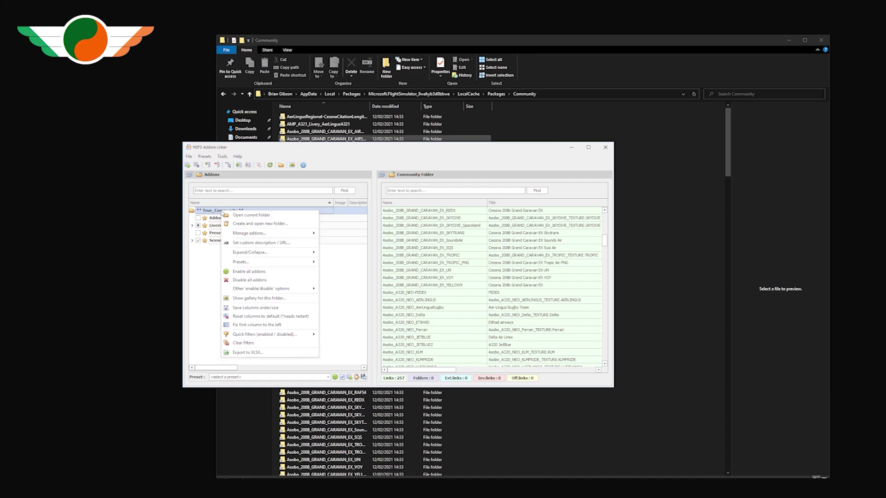
Step: Disable all True_Community addons, then re-enable them
click(253, 280)
click(382, 278)
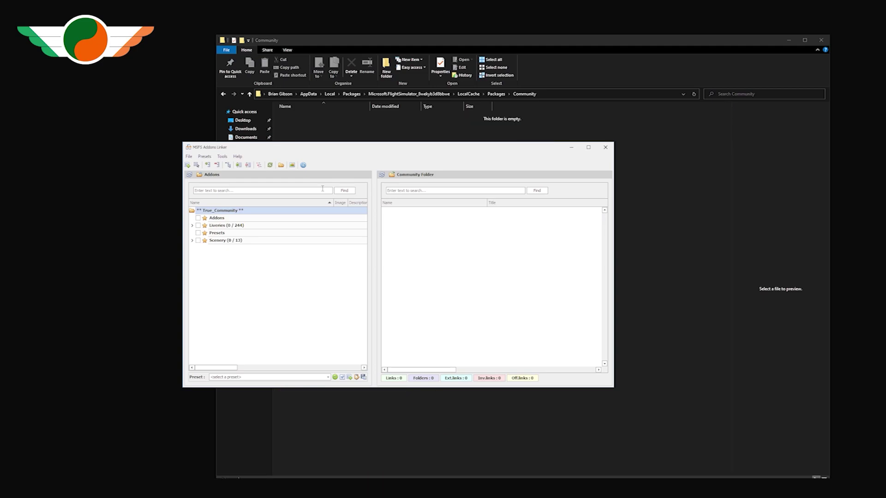
click(216, 165)
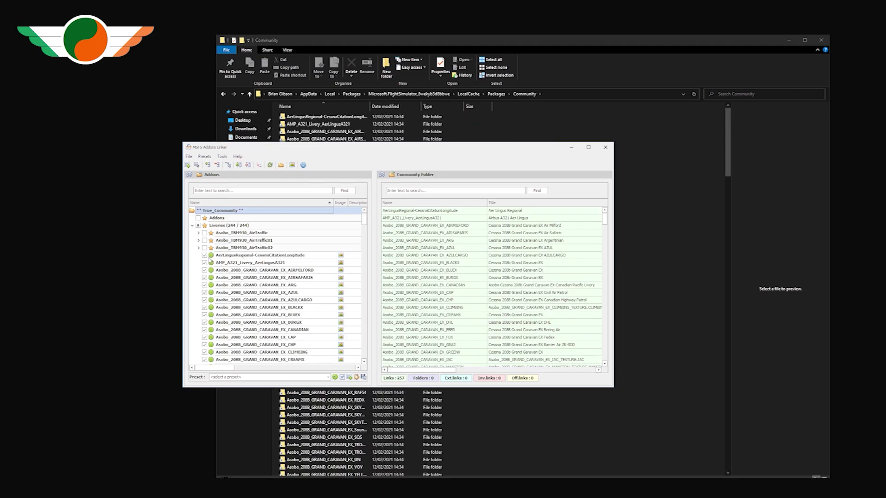
Step: Unlink every livery so Liveries read 0/244, and collapse the Liveries group
scroll(225, 278, down, 2)
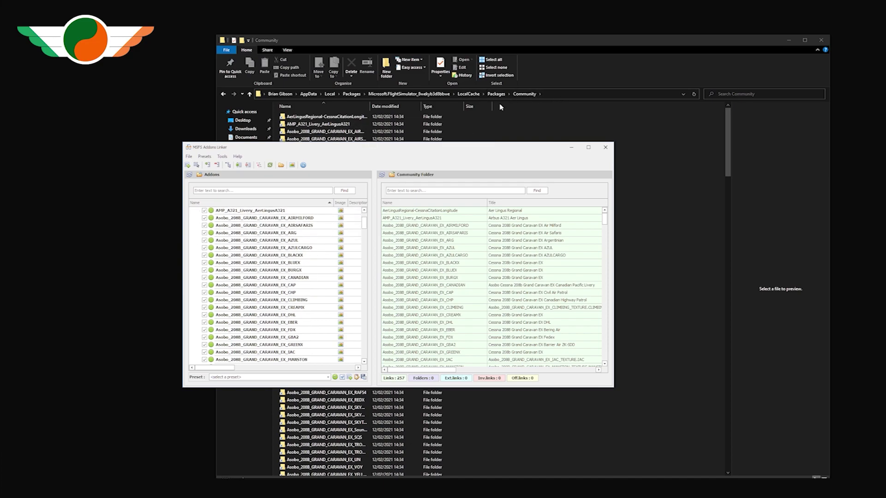
click(205, 255)
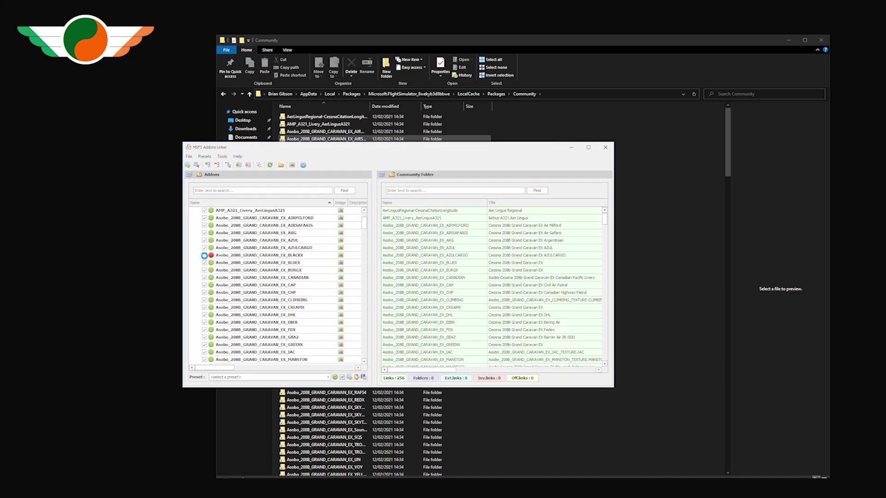
click(204, 262)
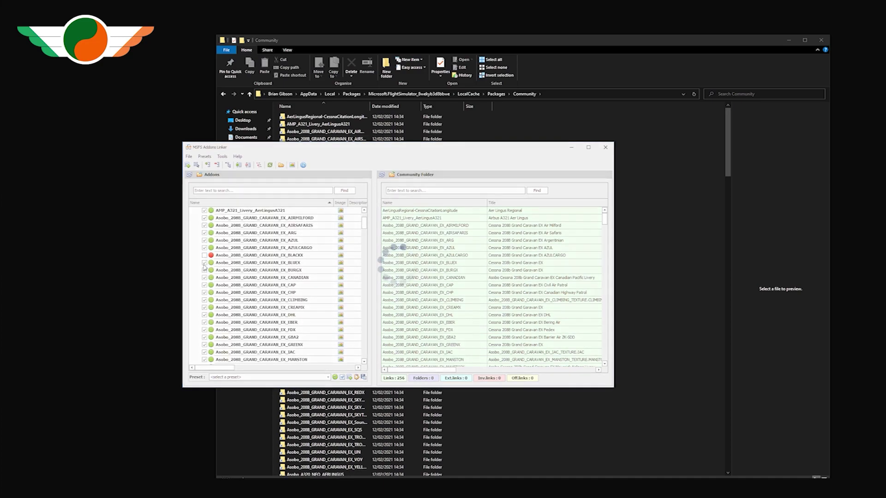
click(205, 270)
click(205, 278)
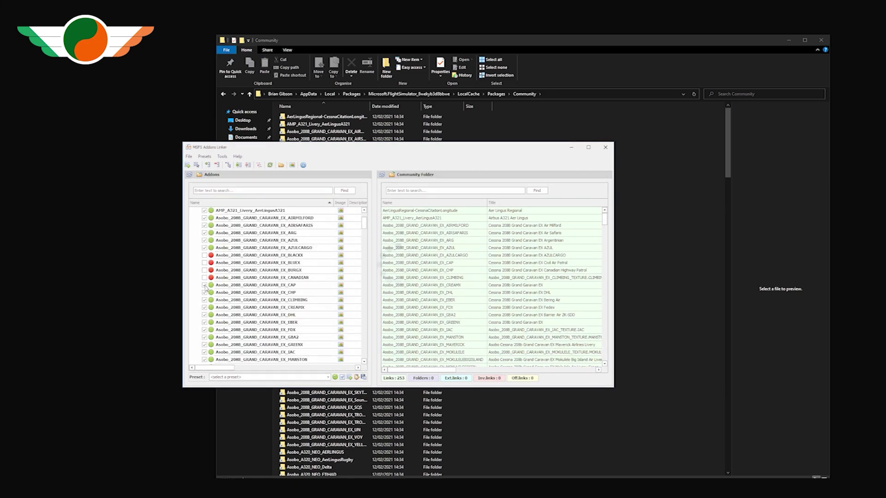
click(204, 284)
scroll(203, 284, up, 3)
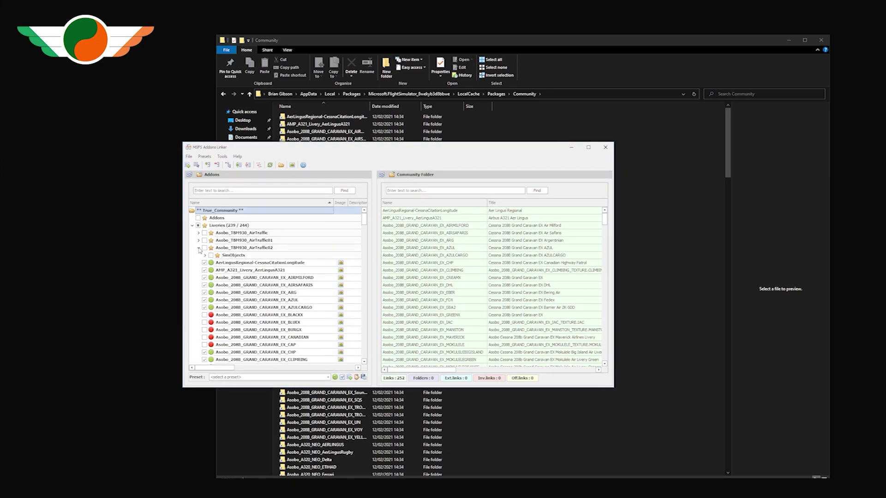
click(204, 247)
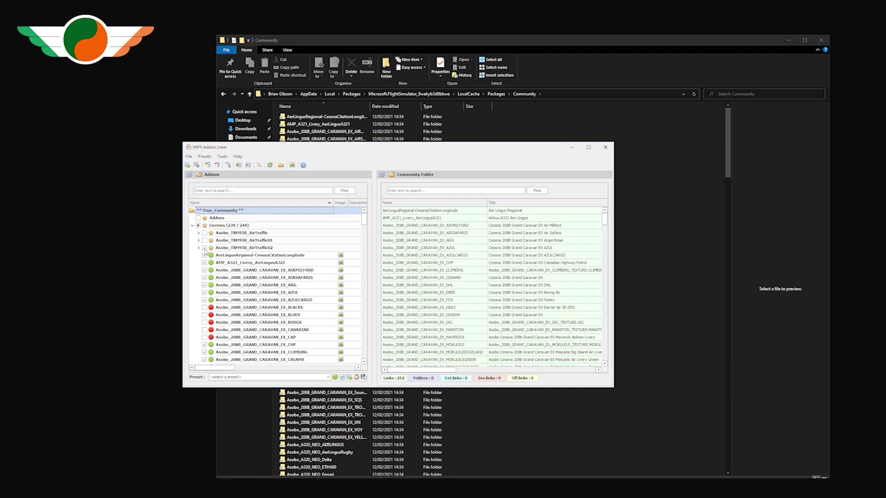
click(199, 226)
click(198, 226)
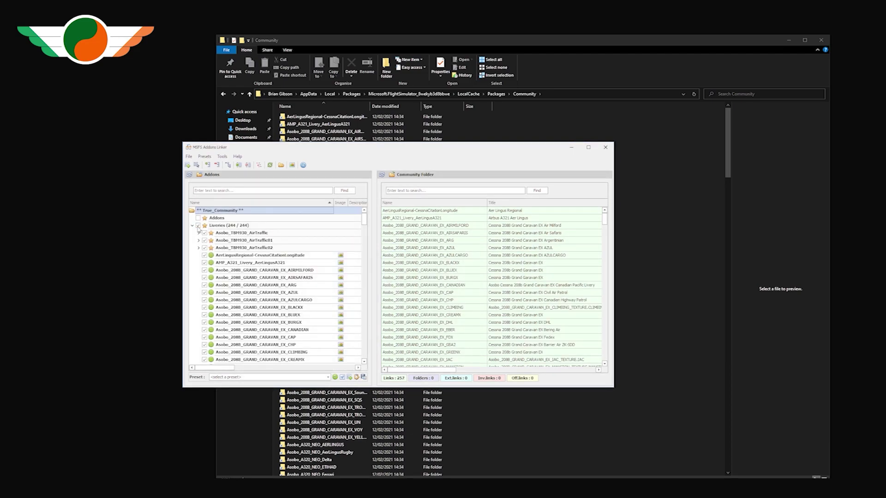
click(192, 226)
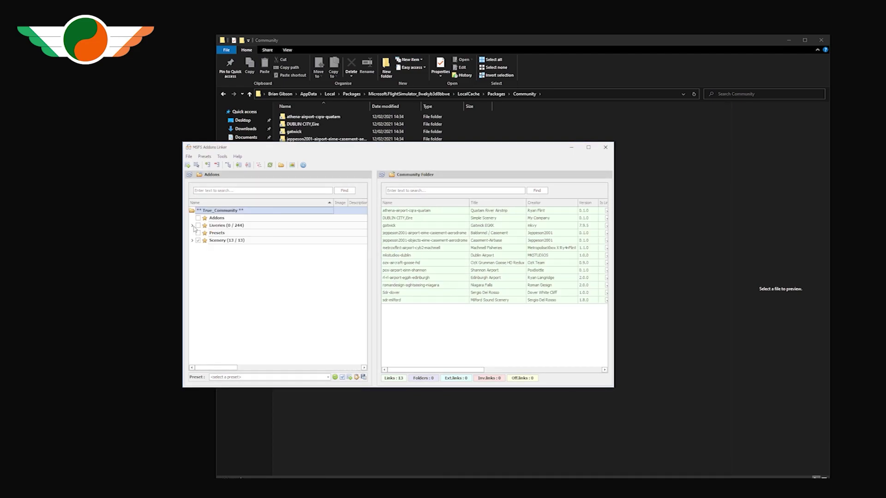
drag(379, 154, 569, 182)
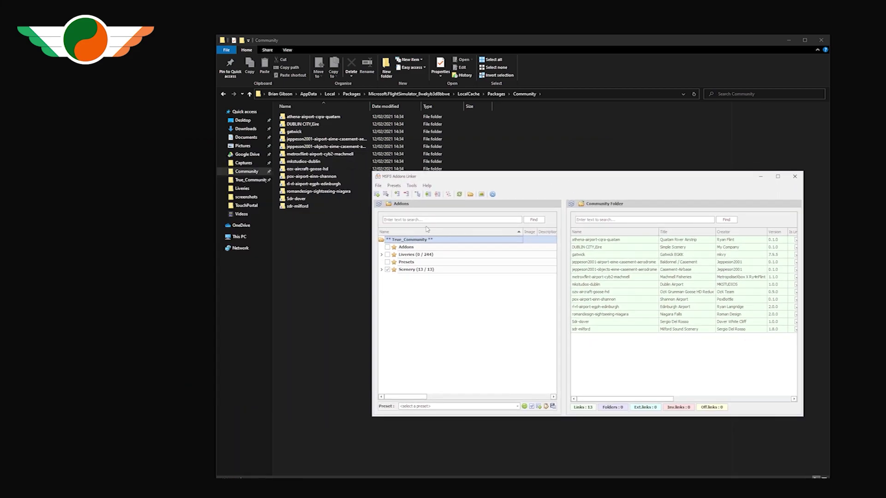
Step: Unlink all 13 scenery addons so the Community folder is empty
click(387, 269)
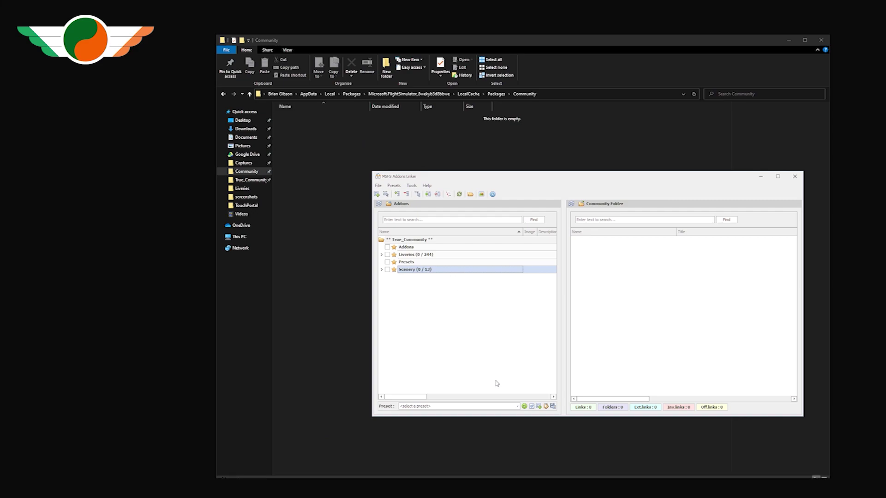
click(518, 406)
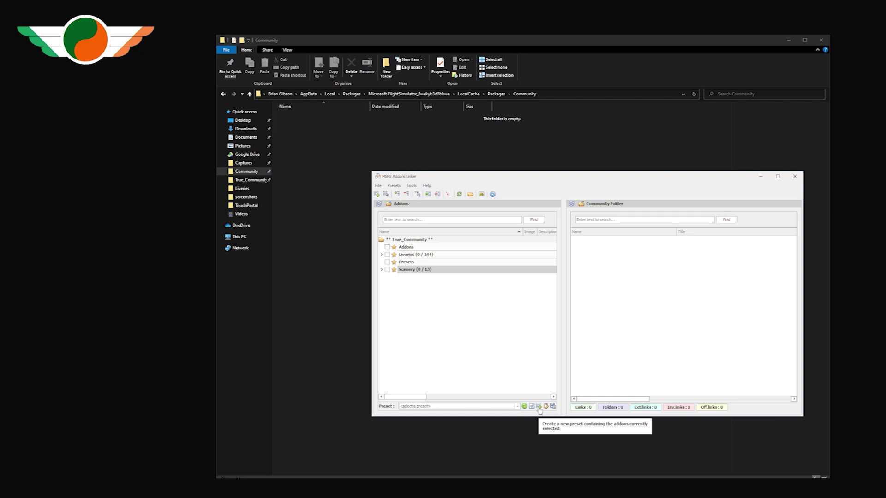
click(539, 408)
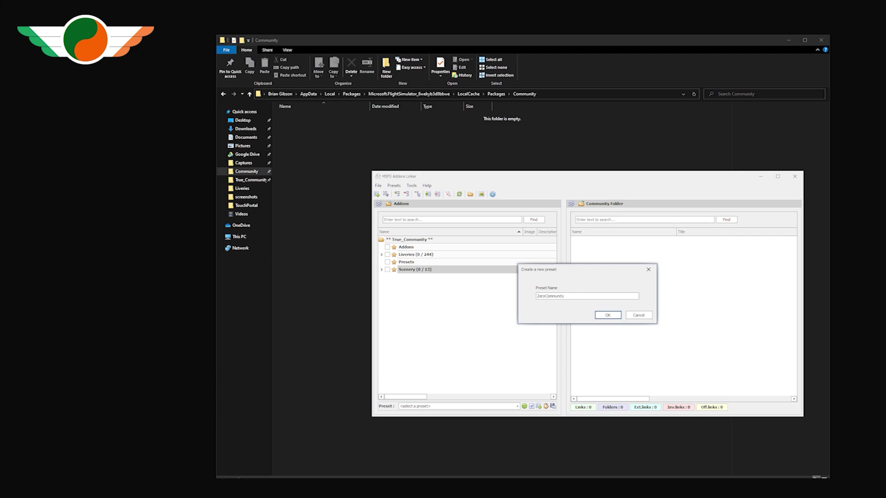
Step: Save the empty selection as the preset ZeroCommunityFolder
key(Return)
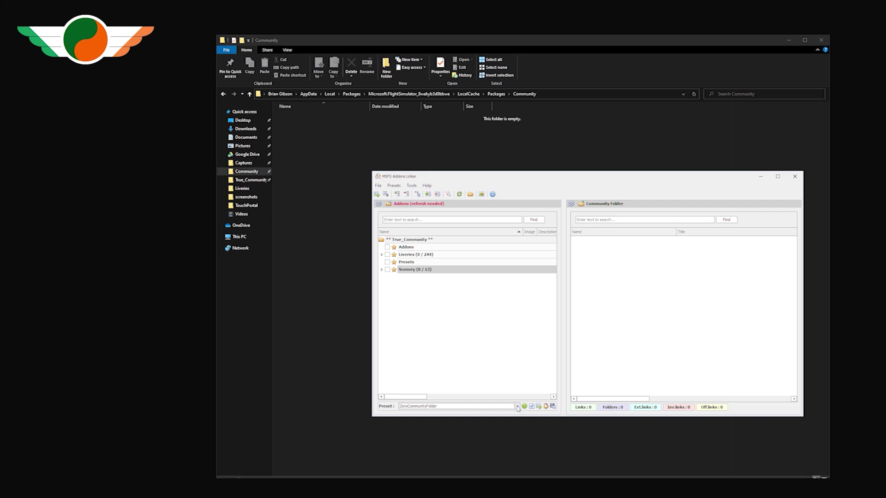
right_click(401, 240)
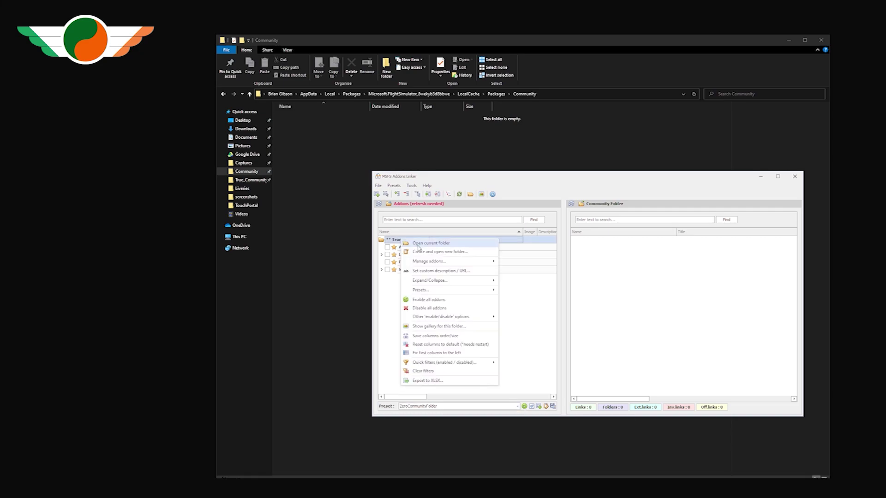
Step: Enable all True_Community addons (244 liveries, 13 scenery) and save the selection as preset 'Normal-Everything'
click(440, 304)
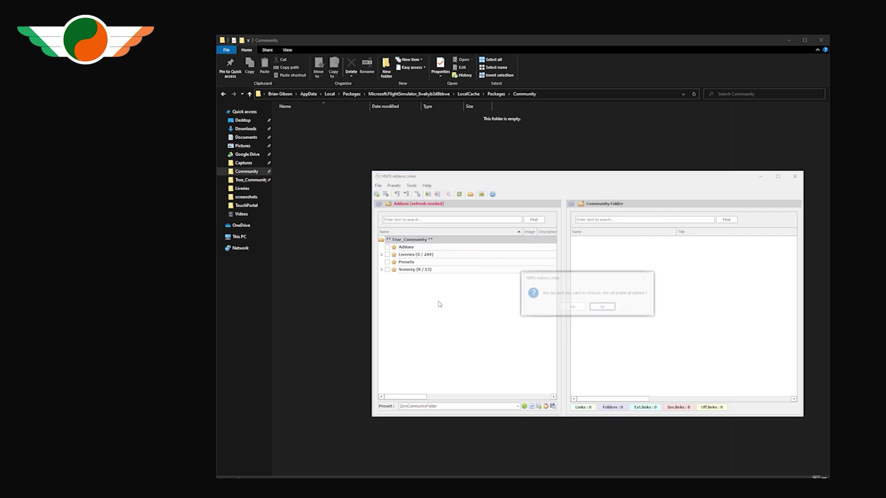
click(571, 310)
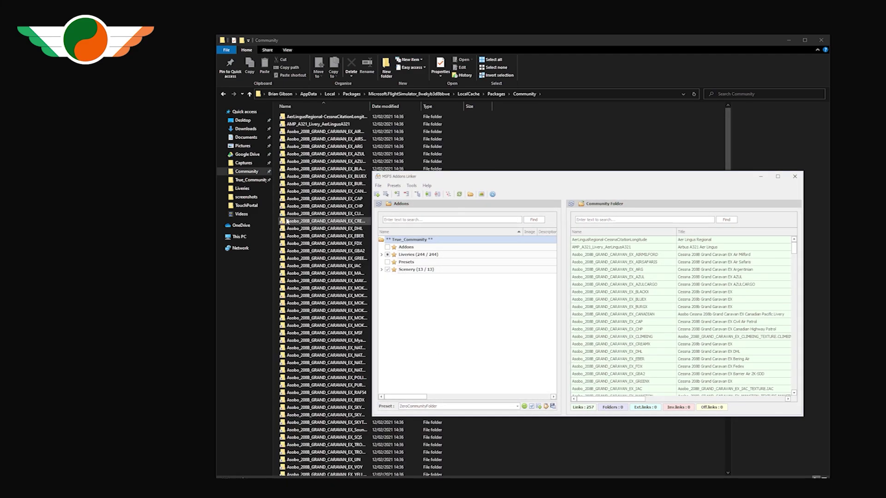
click(538, 408)
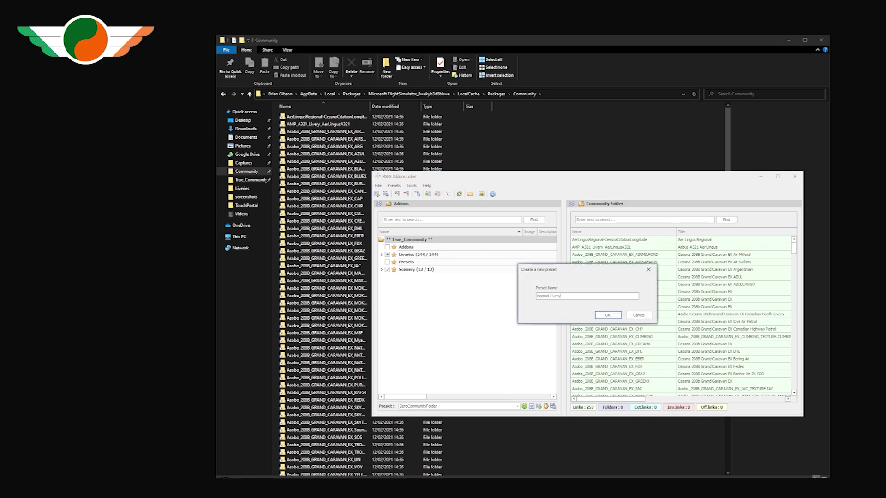
click(608, 315)
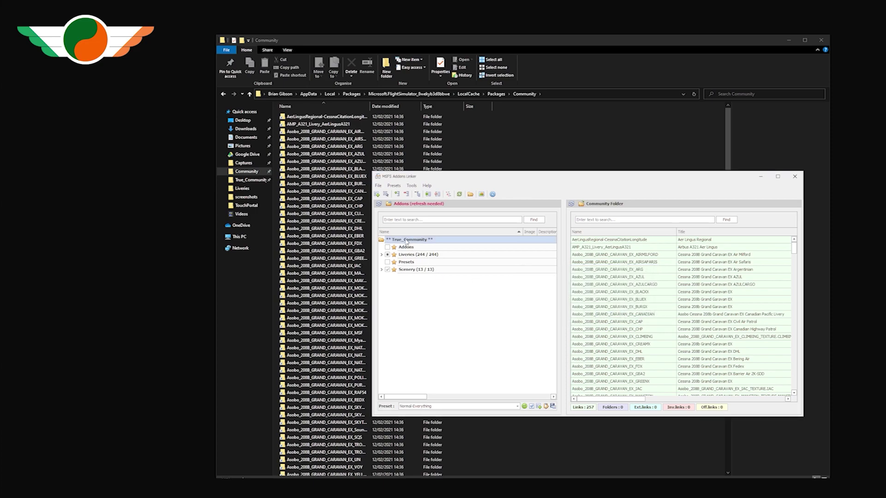
Step: Apply the ZeroCommunityFolder preset to empty the Community folder
click(517, 407)
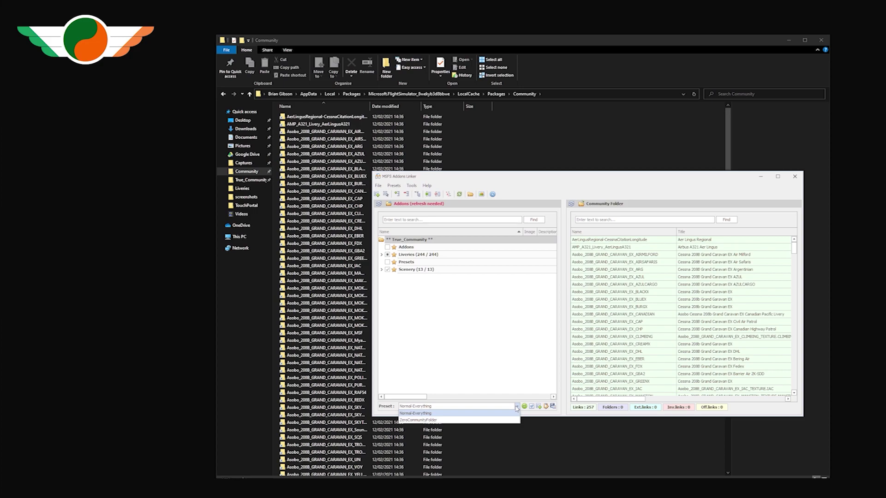
click(411, 420)
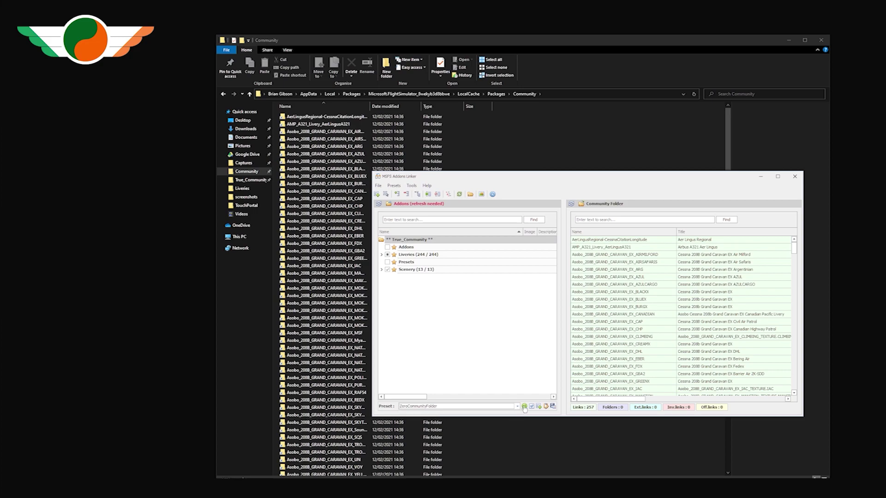
click(525, 406)
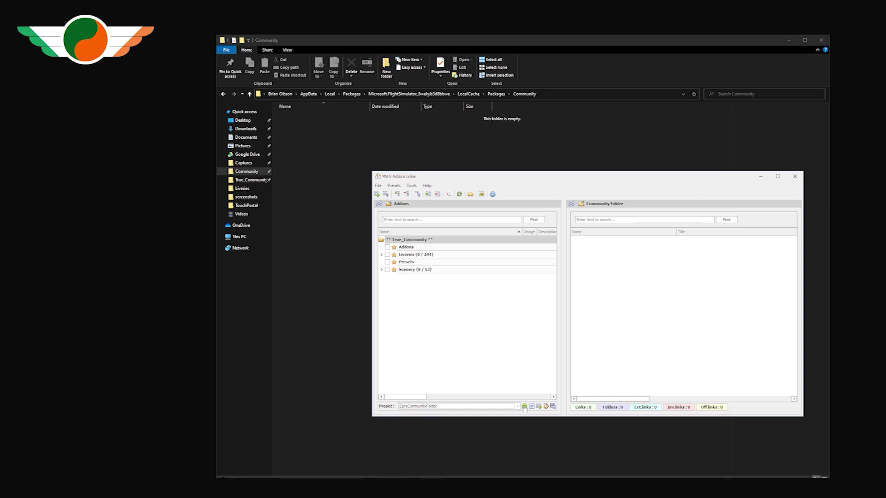
Step: Apply the Normal-Everything preset to relink all 257 addons
click(434, 407)
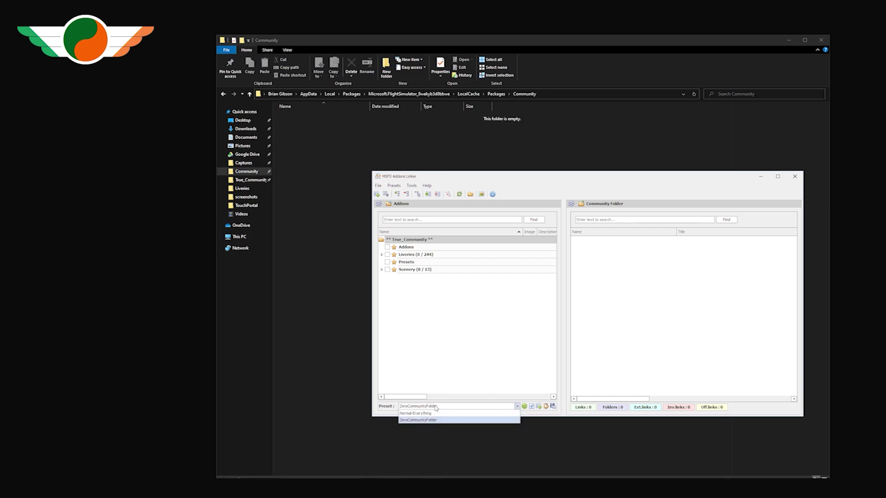
click(431, 413)
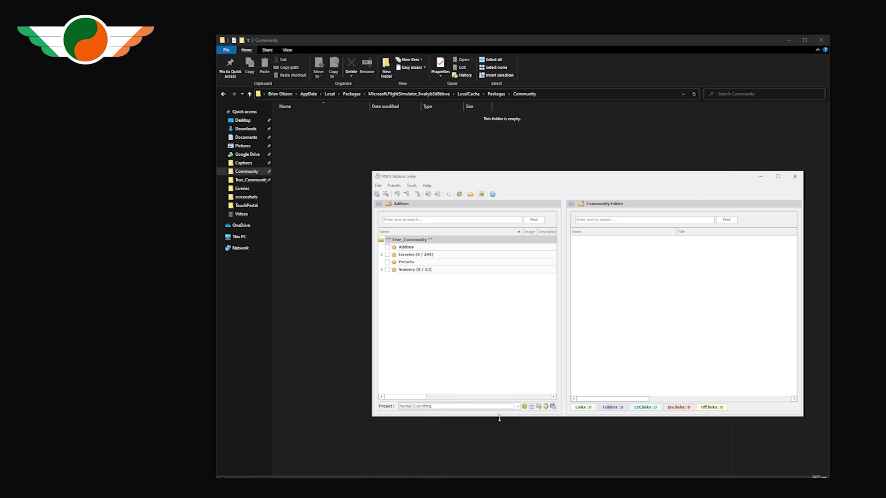
click(524, 407)
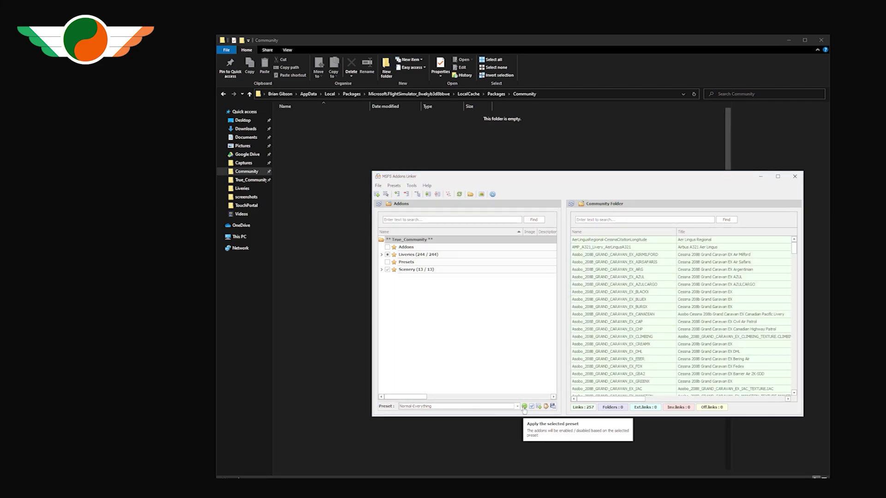